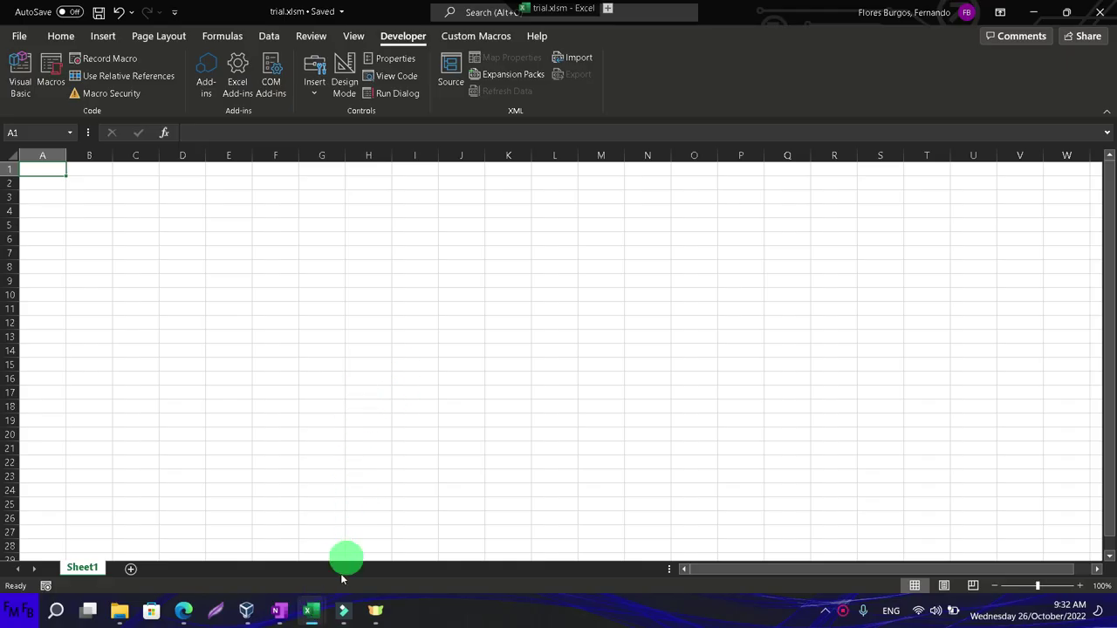
In the VBA editor, pick the Workbook object for ThisWorkbook, inserting an empty Workbook_Open procedure.
{"action": "mouse_move", "coordinate": [318, 615]}
{"action": "left_click", "coordinate": [431, 548]}
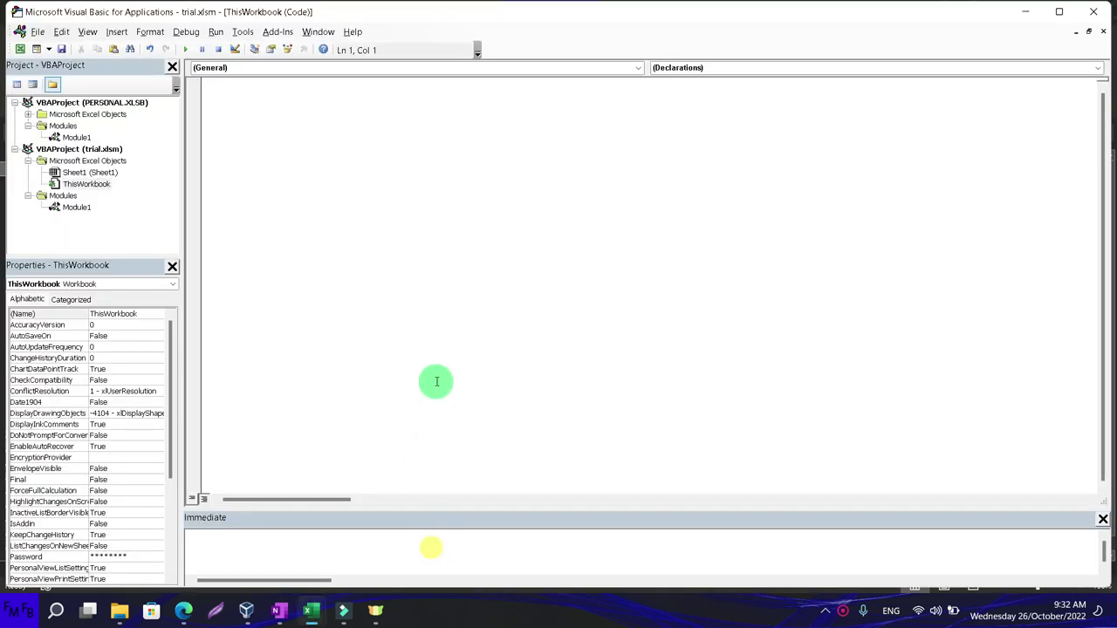
{"action": "left_click", "coordinate": [748, 69]}
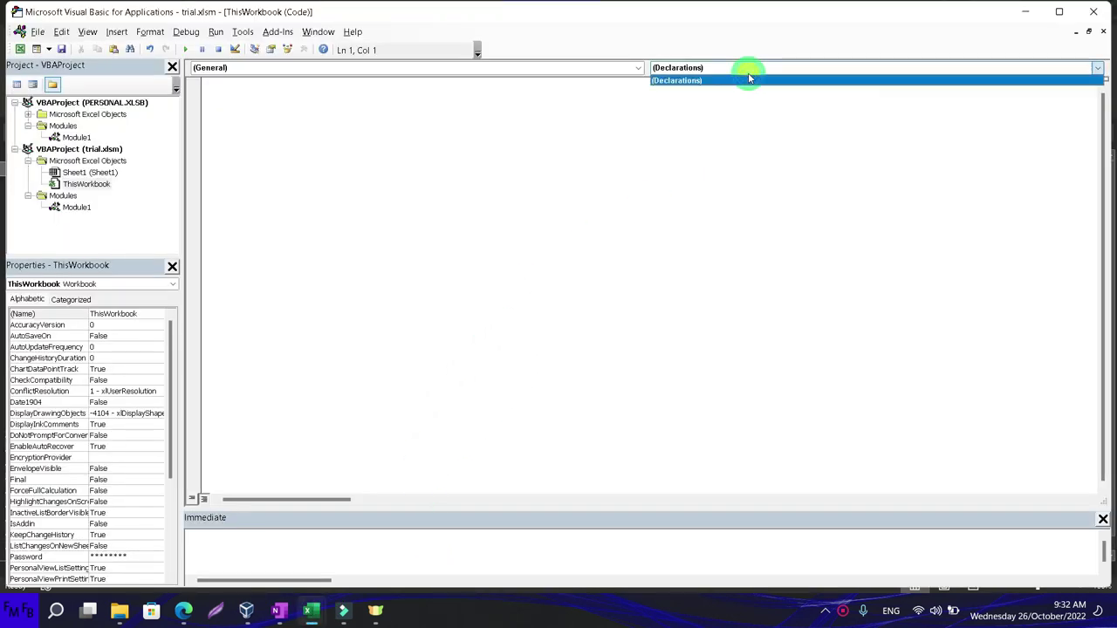
{"action": "left_click", "coordinate": [639, 68]}
{"action": "left_click", "coordinate": [637, 67]}
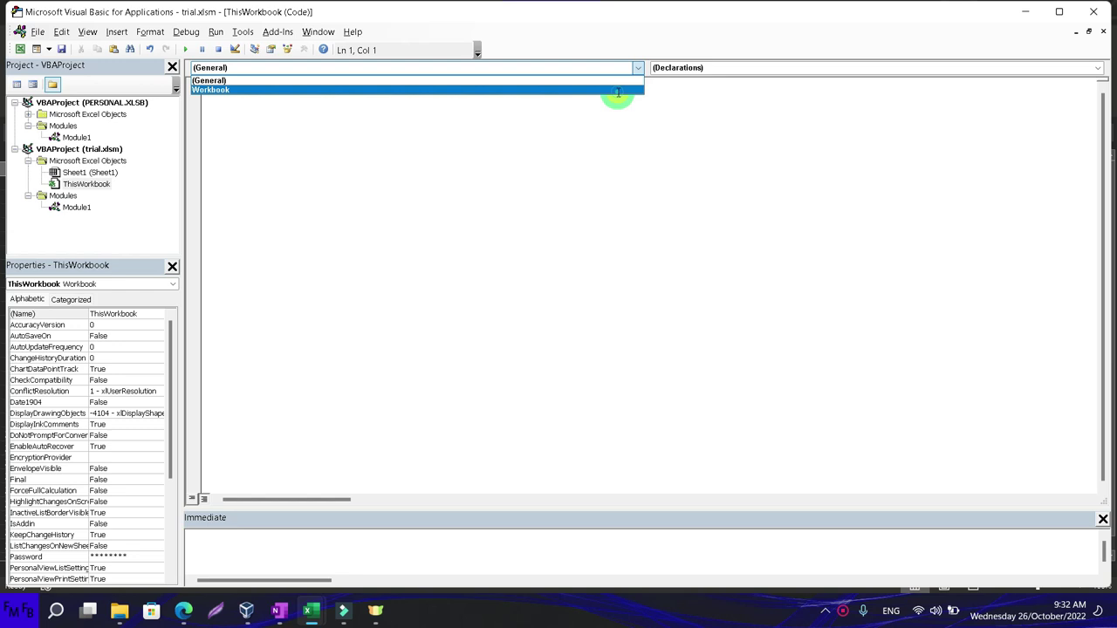
{"action": "left_click", "coordinate": [616, 90]}
{"action": "left_click", "coordinate": [697, 73]}
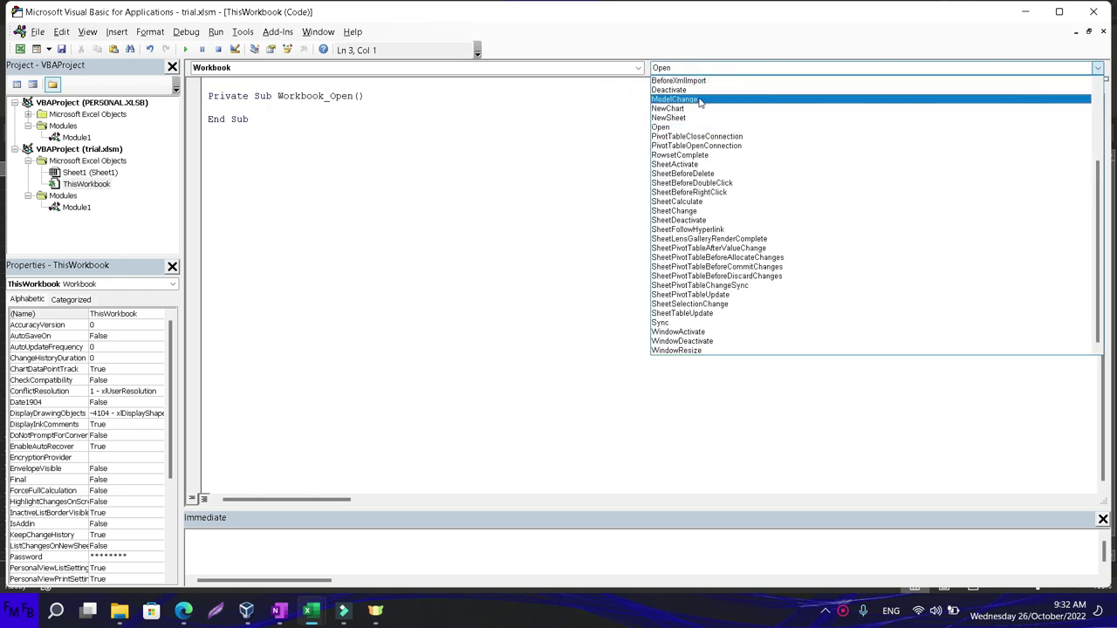
Create Workbook_BeforeSave with an If ActiveSheet.Range("A1") = "" Then … End If block.
{"action": "left_click", "coordinate": [695, 173]}
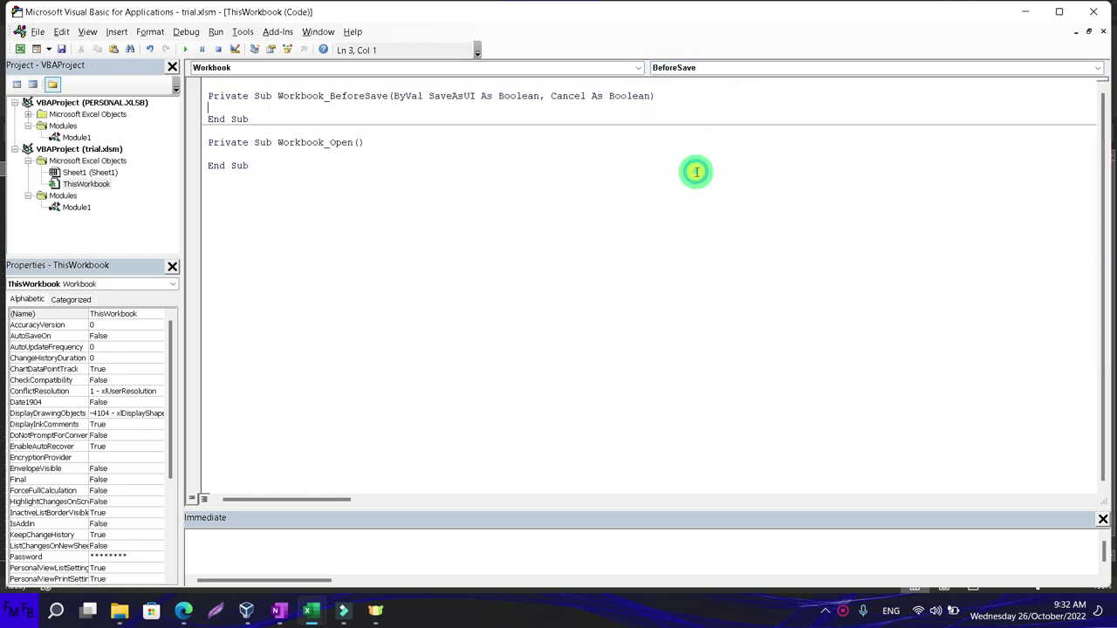
{"action": "type", "text": "if "}
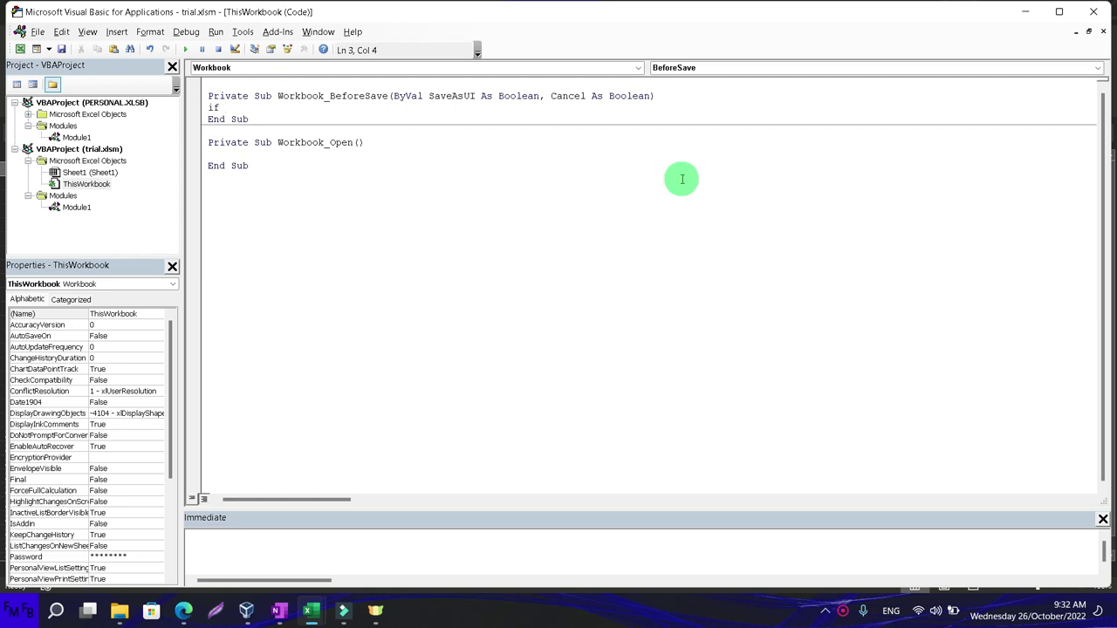
{"action": "type", "text": "Activesheet.Range()"}
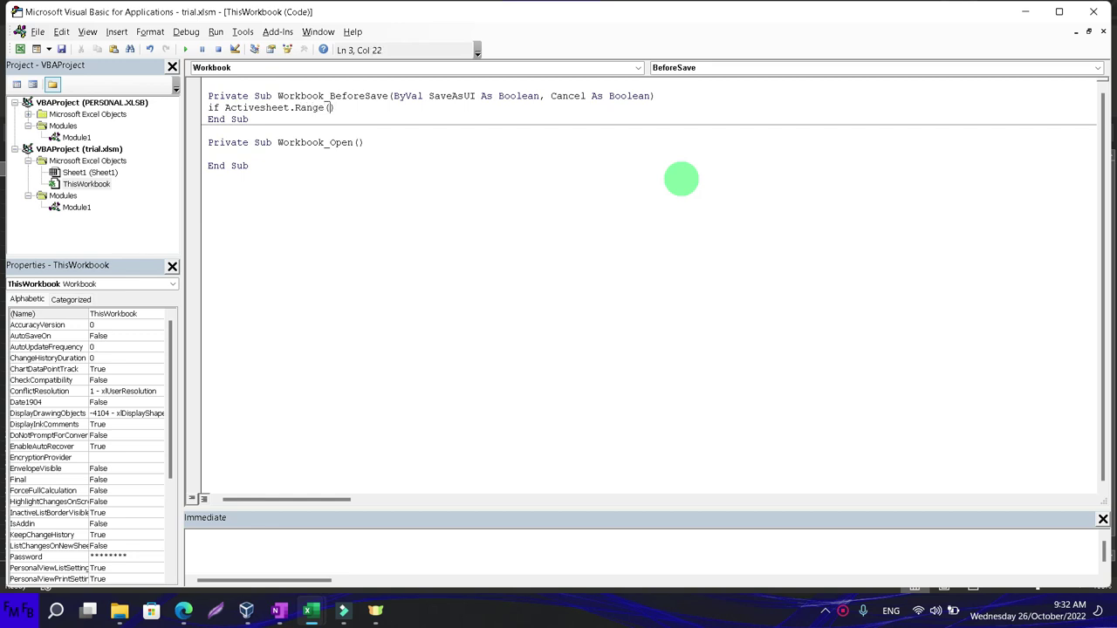
{"action": "type", "text": "\"\"A1"}
{"action": "key", "text": "Right"}
{"action": "type", "text": "=\"\" then"}
{"action": "key", "text": "Return"}
{"action": "key", "text": "Return"}
{"action": "type", "text": "endif"}
{"action": "key", "text": "Up"}
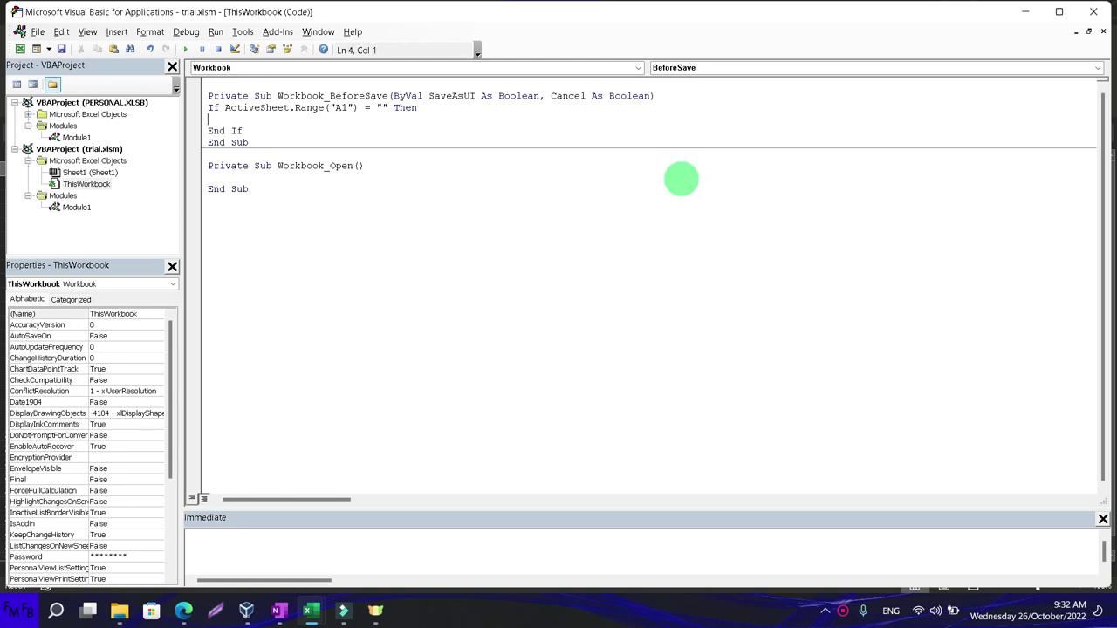
Inside the If block, add a vbInformation MsgBox asking the user to enter a value in cell A1.
{"action": "type", "text": "msgbox \"You need to end"}
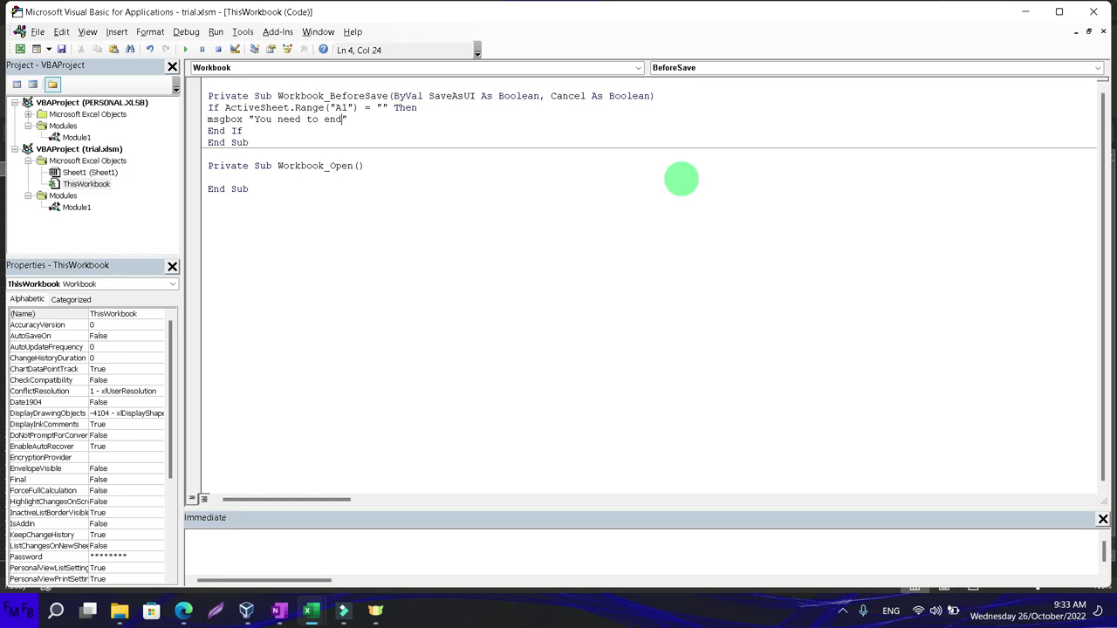
{"action": "key", "text": "BackSpace"}
{"action": "type", "text": "ter a value in cell "}
{"action": "type", "text": "A1"}
{"action": "type", "text": ", before you"}
{"action": "key", "text": "BackSpace"}
{"action": "key", "text": "BackSpace"}
{"action": "key", "text": "BackSpace"}
{"action": "key", "text": "BackSpace"}
{"action": "key", "text": "BackSpace"}
{"action": "key", "text": "BackSpace"}
{"action": "key", "text": "BackSpace"}
{"action": "key", "text": "BackSpace"}
{"action": "key", "text": "BackSpace"}
{"action": "type", "text": "so you can save!"}
{"action": "key", "text": "End"}
{"action": "type", "text": ", "}
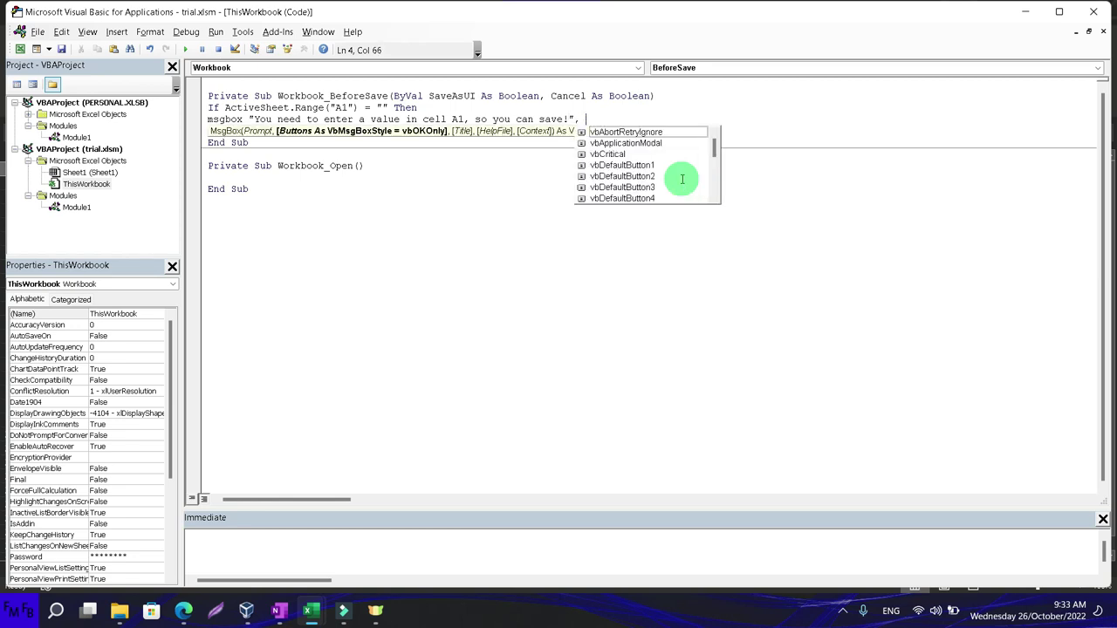
{"action": "type", "text": "vba"}
{"action": "key", "text": "BackSpace"}
{"action": "key", "text": "BackSpace"}
{"action": "key", "text": "BackSpace"}
{"action": "type", "text": ","}
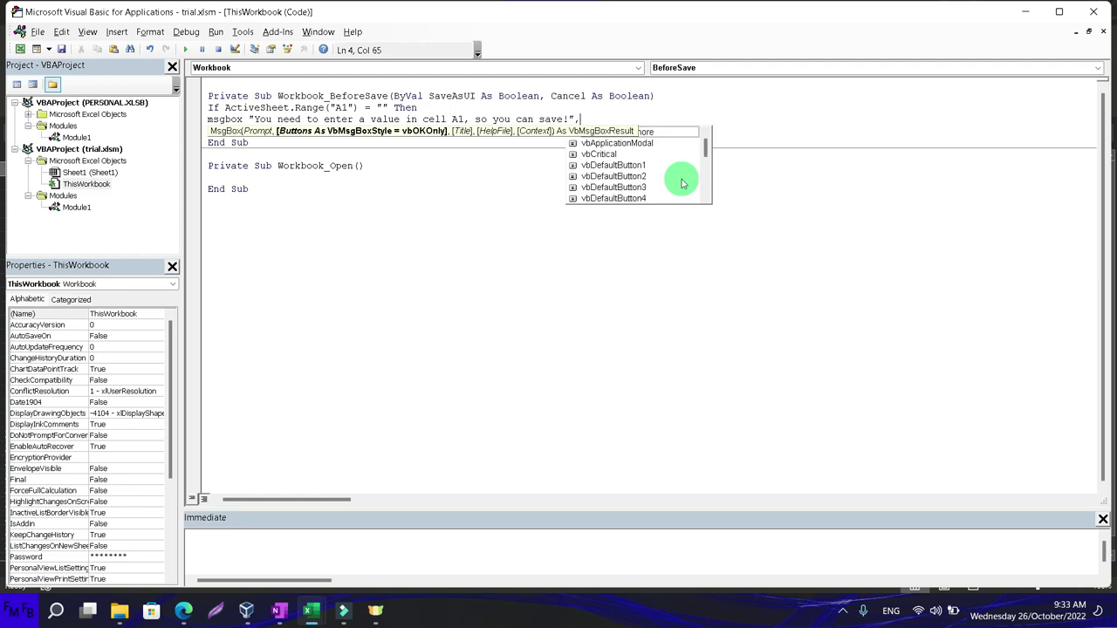
{"action": "type", "text": "vbinf"}
{"action": "key", "text": "Tab"}
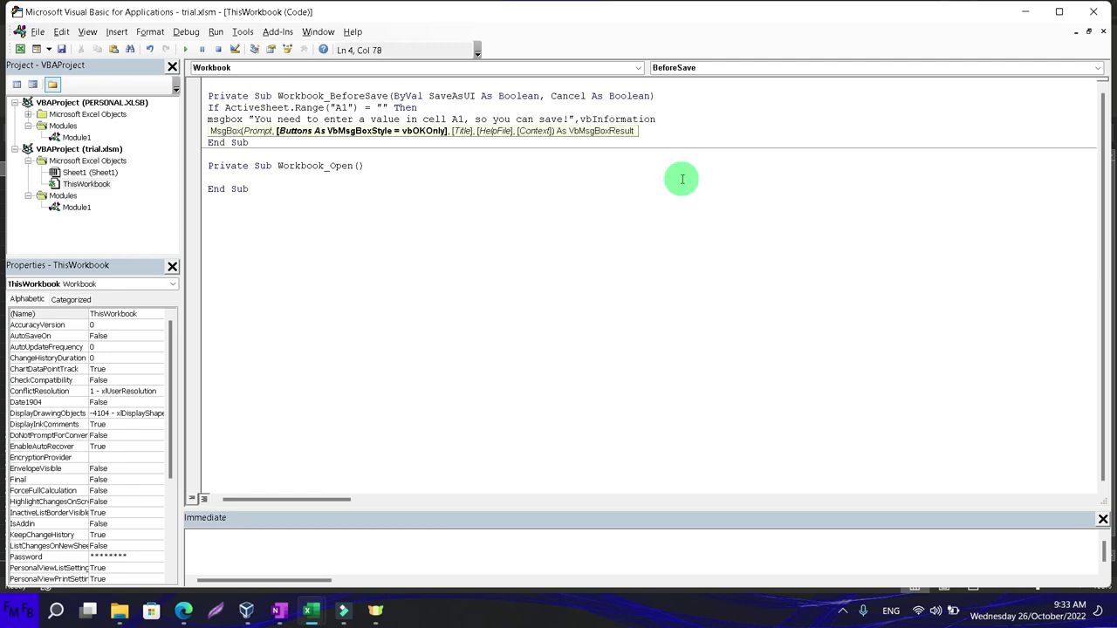
{"action": "key", "text": "Return"}
Add Cancel = True after the warning message to block the save.
{"action": "type", "text": "cancel"}
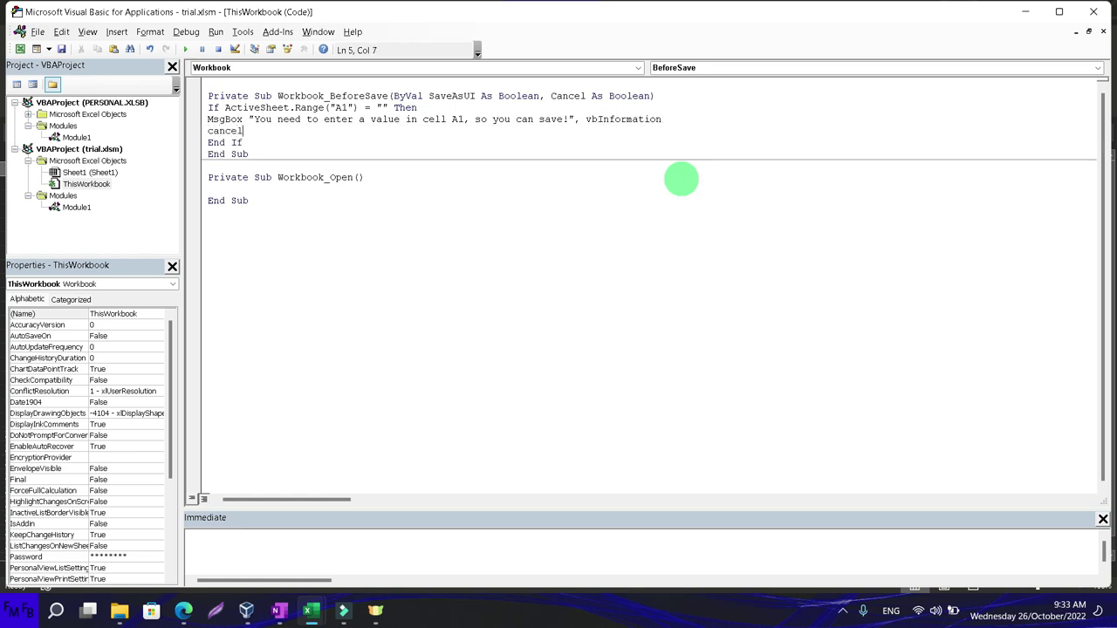
{"action": "type", "text": "=true"}
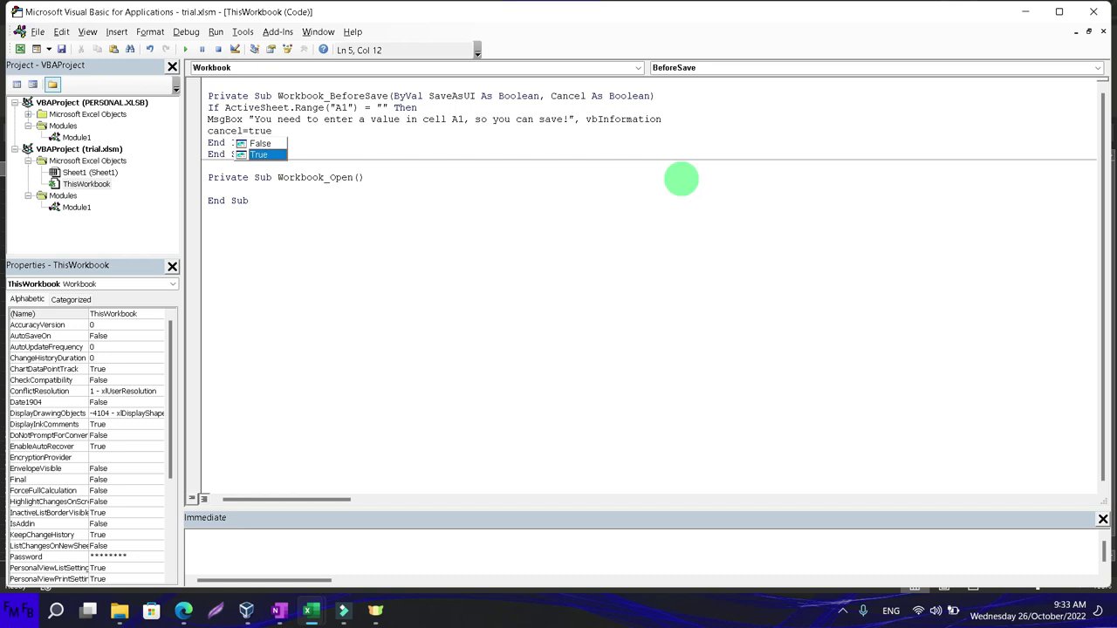
{"action": "key", "text": "Escape"}
{"action": "key", "text": "Return"}
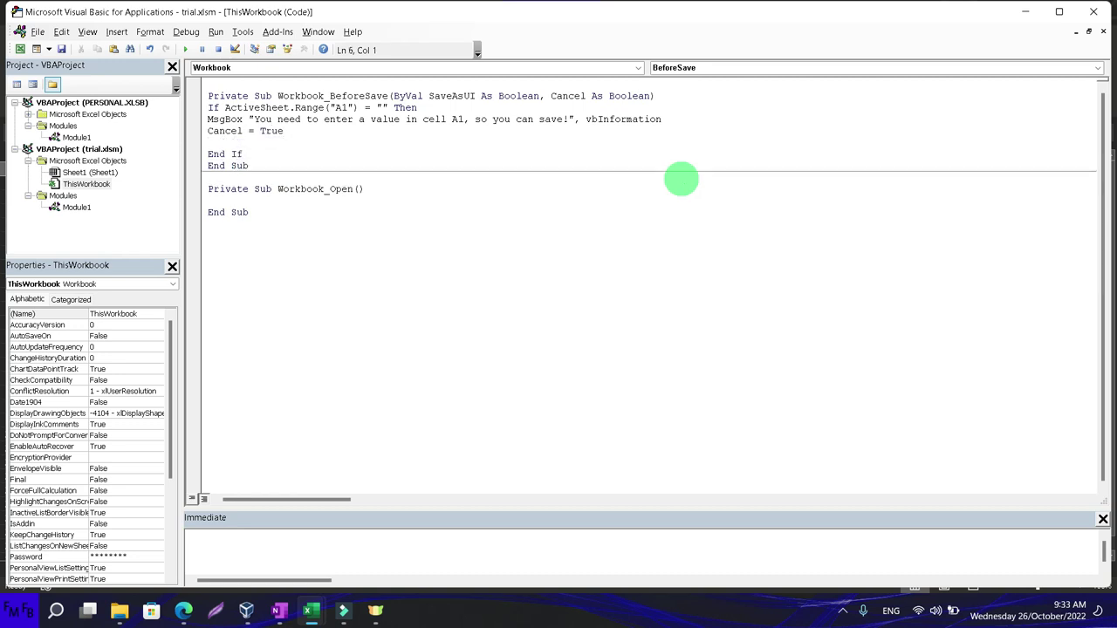
Add an Else branch running ThisWorkbook.Save, with a success MsgBox line started above it.
{"action": "type", "text": "else"}
{"action": "key", "text": "Return"}
{"action": "type", "text": "thisworkbook"}
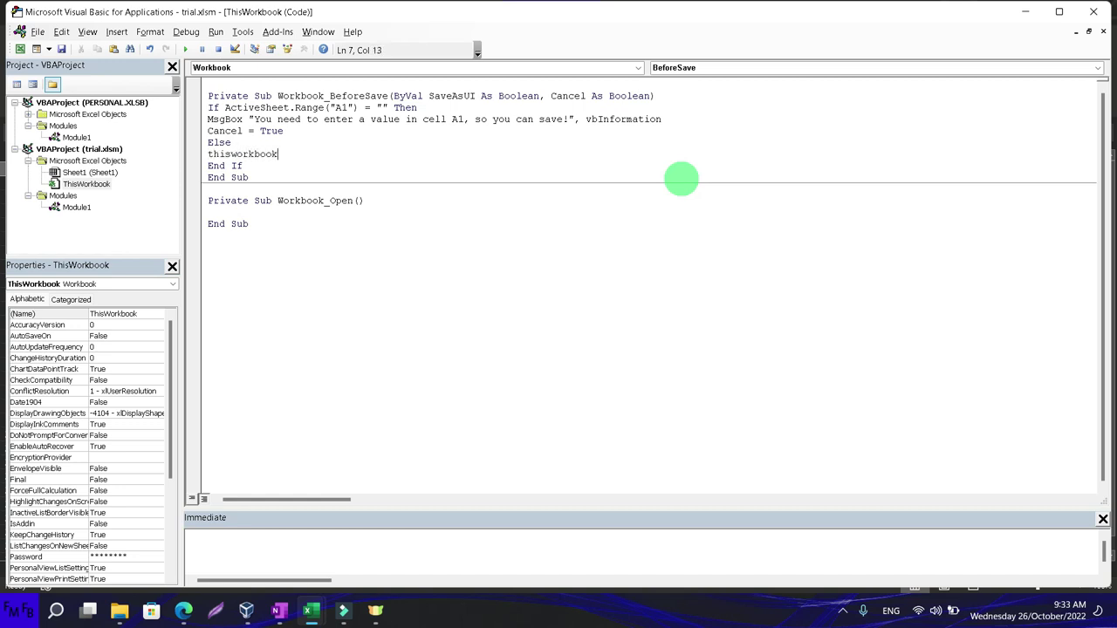
{"action": "type", "text": ".sa"}
{"action": "key", "text": "Tab"}
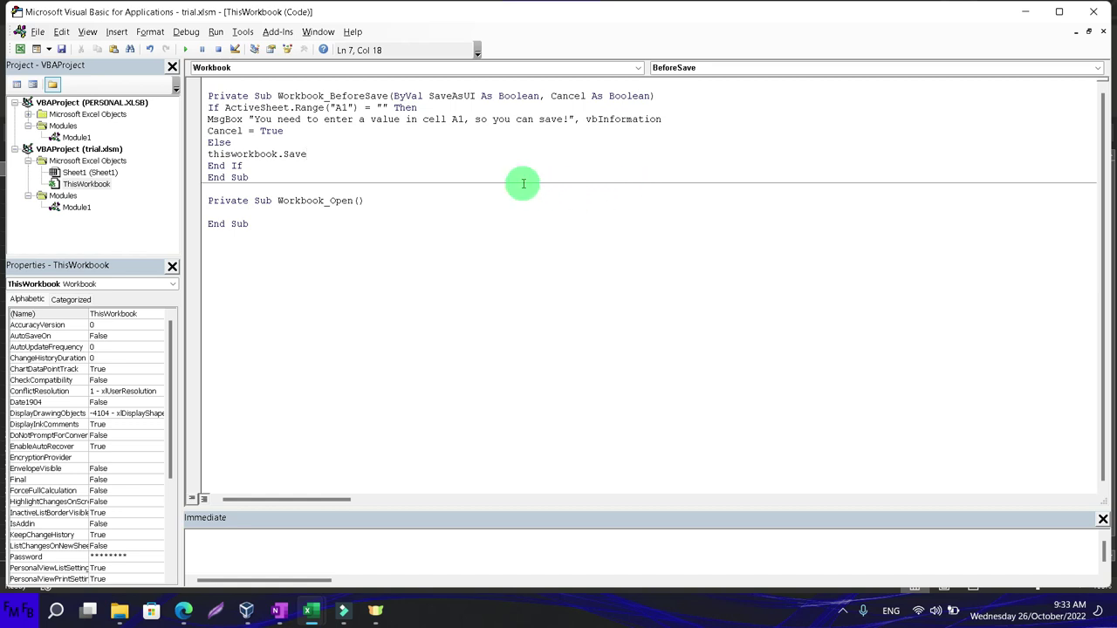
{"action": "key", "text": "Up"}
{"action": "key", "text": "Return"}
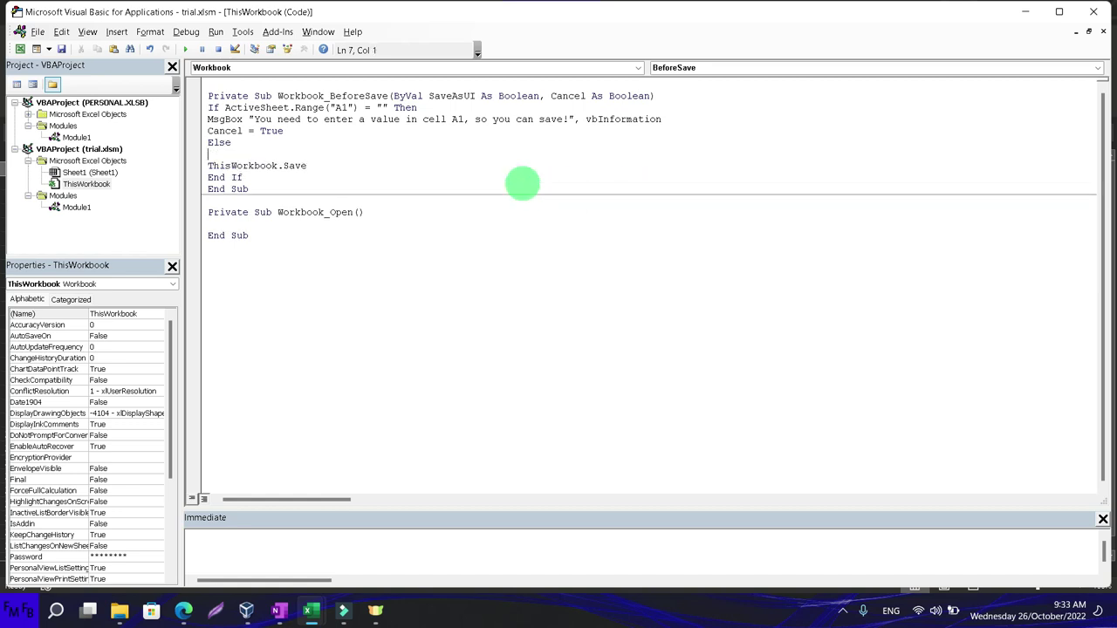
{"action": "type", "text": "msgbox"}
{"action": "type", "text": "\""}
{"action": "type", "text": "You "}
{"action": "type", "text": "have s"}
{"action": "type", "text": "uccessfully"}
Finish the success message as "You have saved the workbook!" with vbInformation, then return to Excel.
{"action": "key", "text": "BackSpace"}
{"action": "key", "text": "BackSpace"}
{"action": "key", "text": "BackSpace"}
{"action": "key", "text": "BackSpace"}
{"action": "key", "text": "BackSpace"}
{"action": "key", "text": "BackSpace"}
{"action": "key", "text": "BackSpace"}
{"action": "key", "text": "BackSpace"}
{"action": "key", "text": "BackSpace"}
{"action": "key", "text": "BackSpace"}
{"action": "key", "text": "BackSpace"}
{"action": "type", "text": "aved the workbook!"}
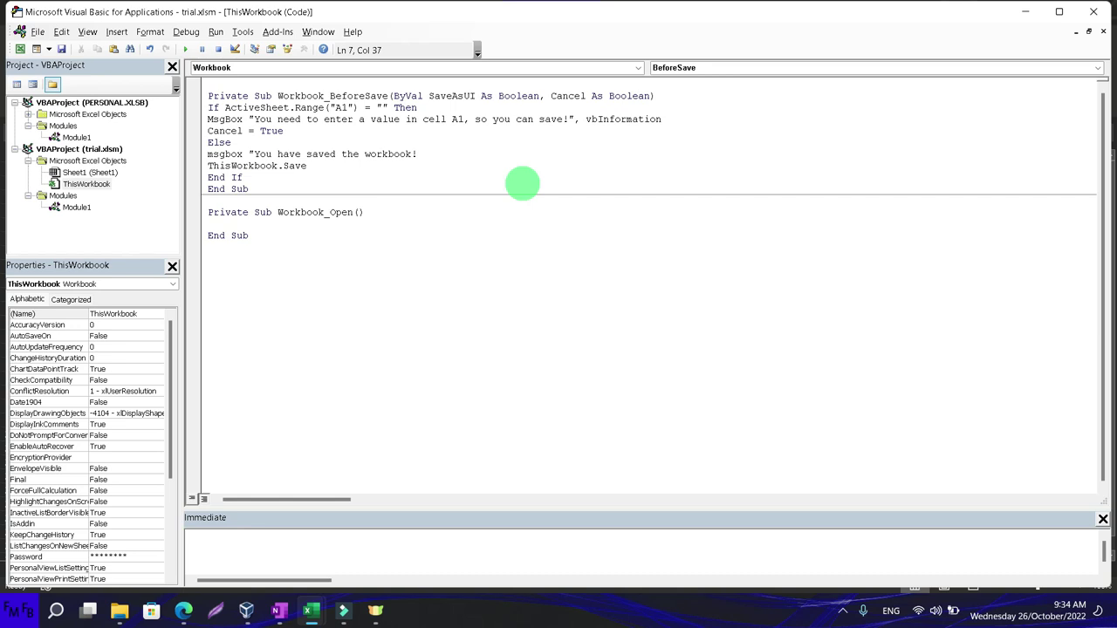
{"action": "type", "text": "\","}
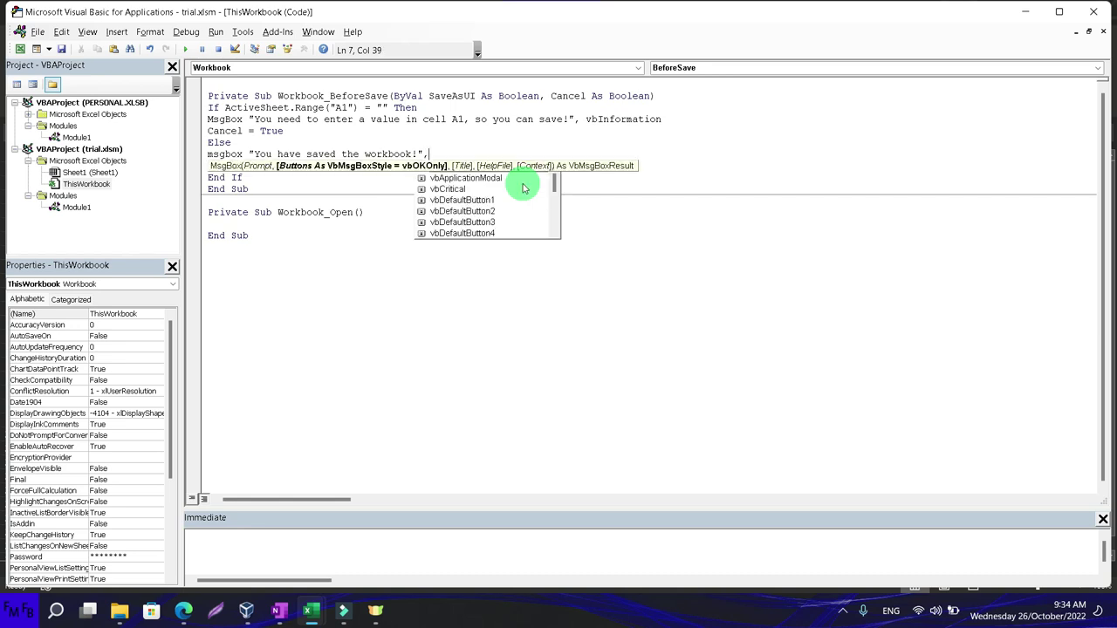
{"action": "type", "text": "vbIn"}
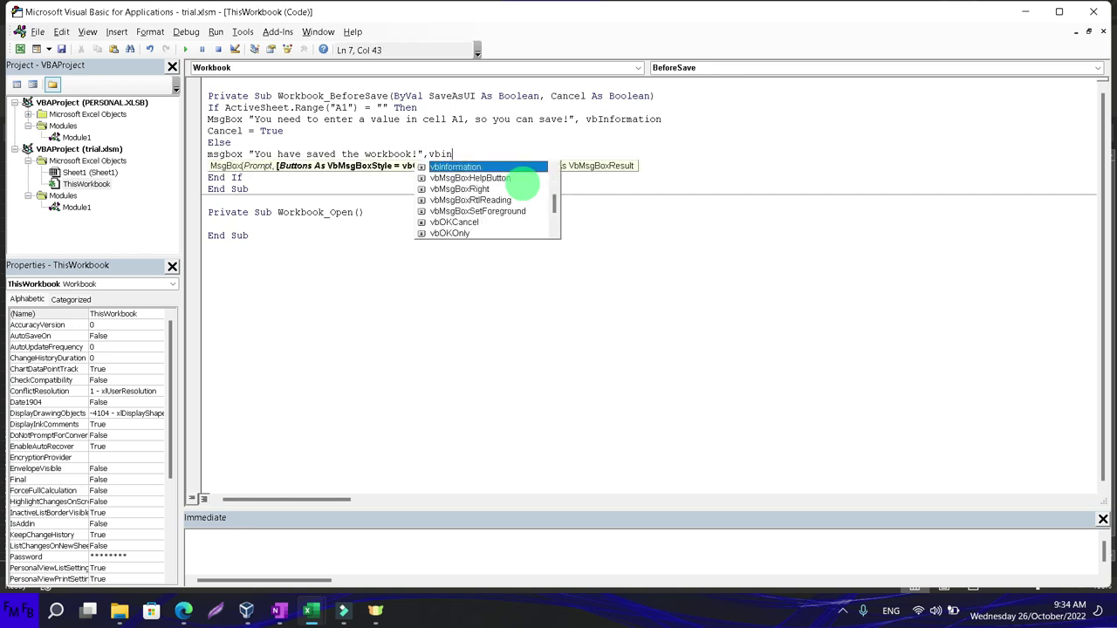
{"action": "key", "text": "Tab"}
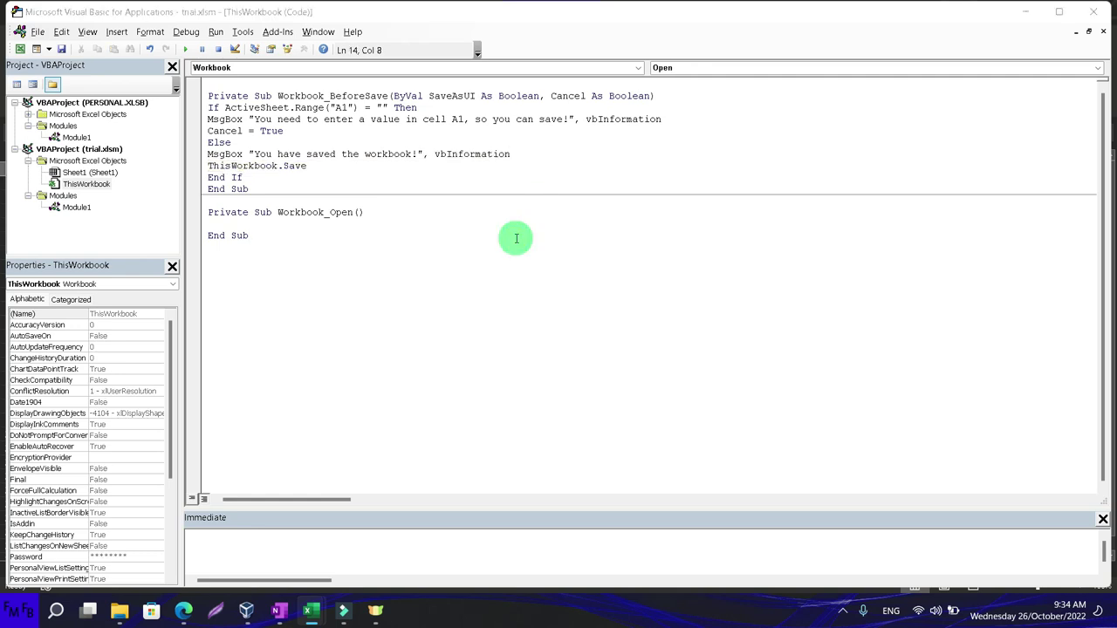
{"action": "key", "text": "alt+F11"}
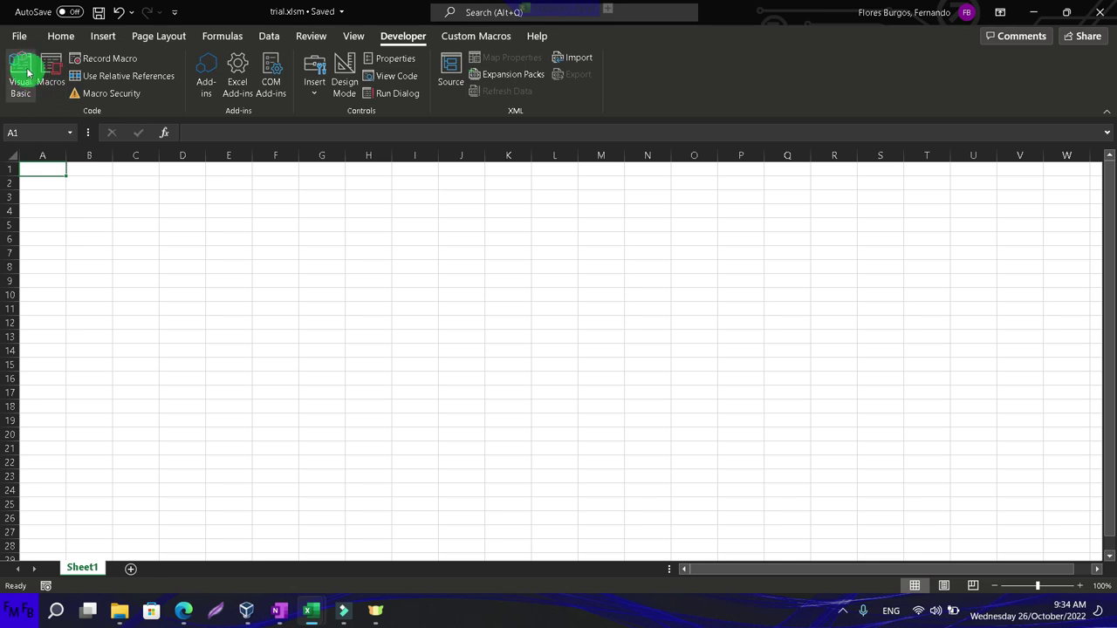
Test-save trial.xlsm with A1 empty, dismiss "You have saved the workbook!", and return to the code.
{"action": "left_click", "coordinate": [98, 12]}
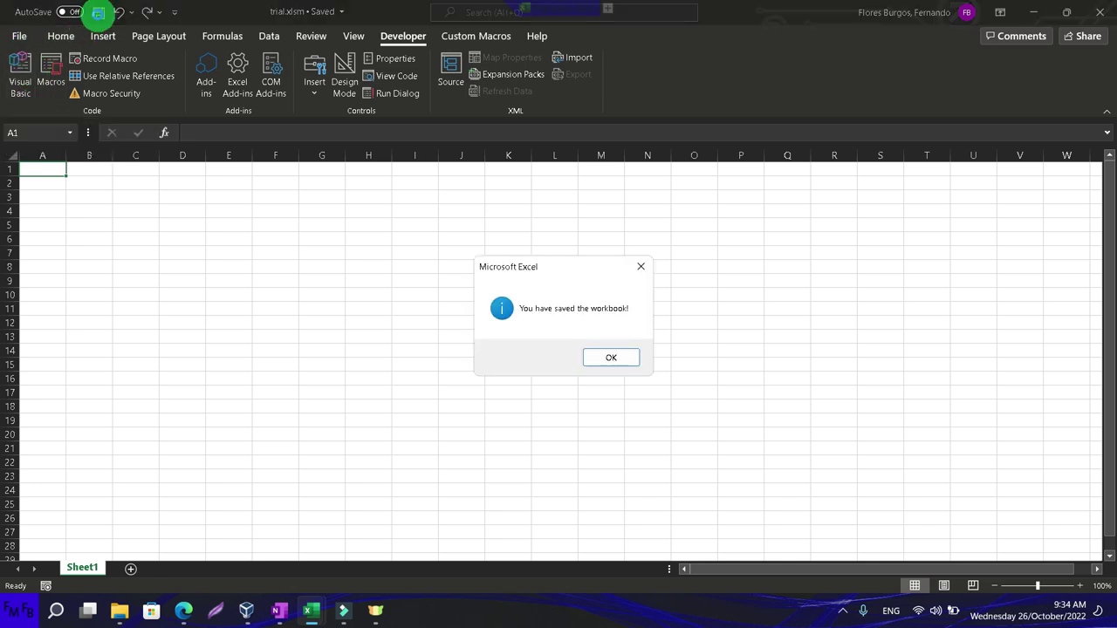
{"action": "left_click", "coordinate": [606, 361]}
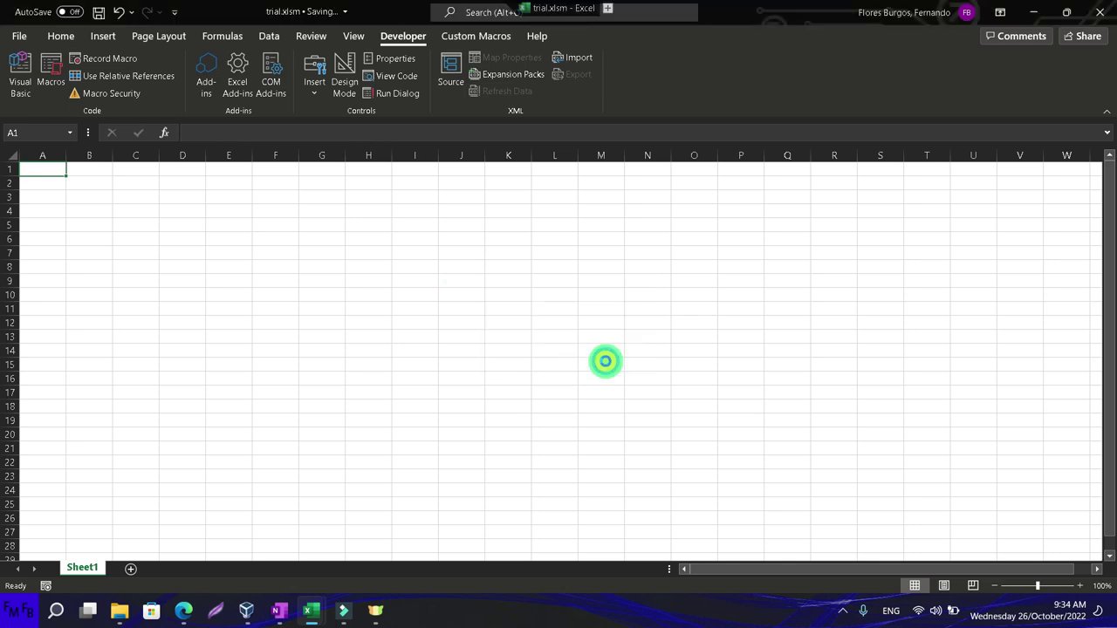
{"action": "key", "text": "alt+F11"}
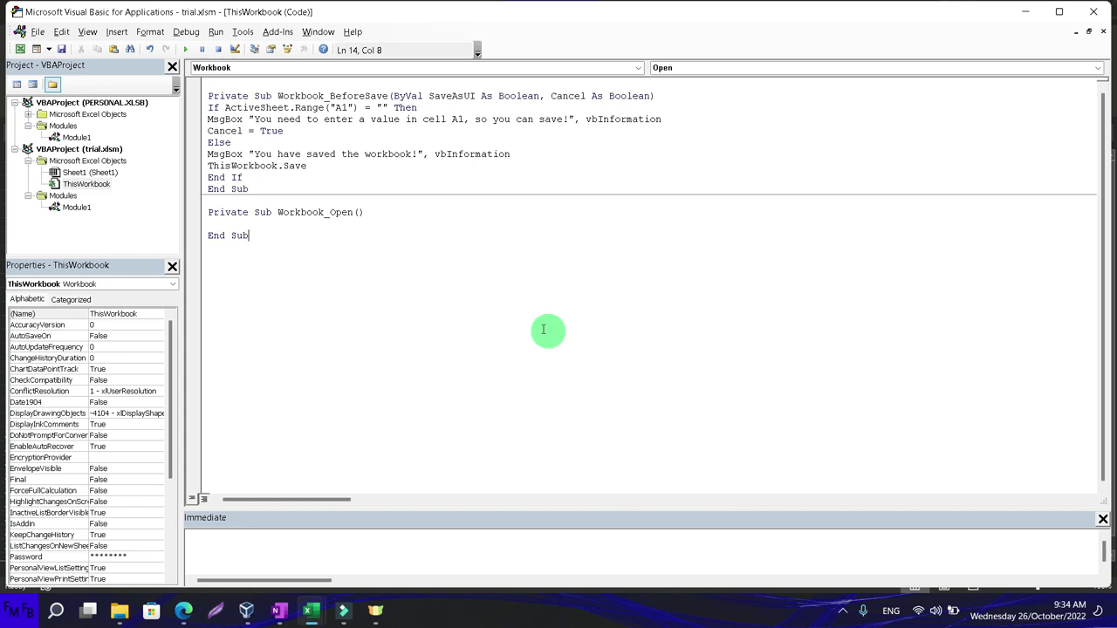
{"action": "key", "text": "alt+F11"}
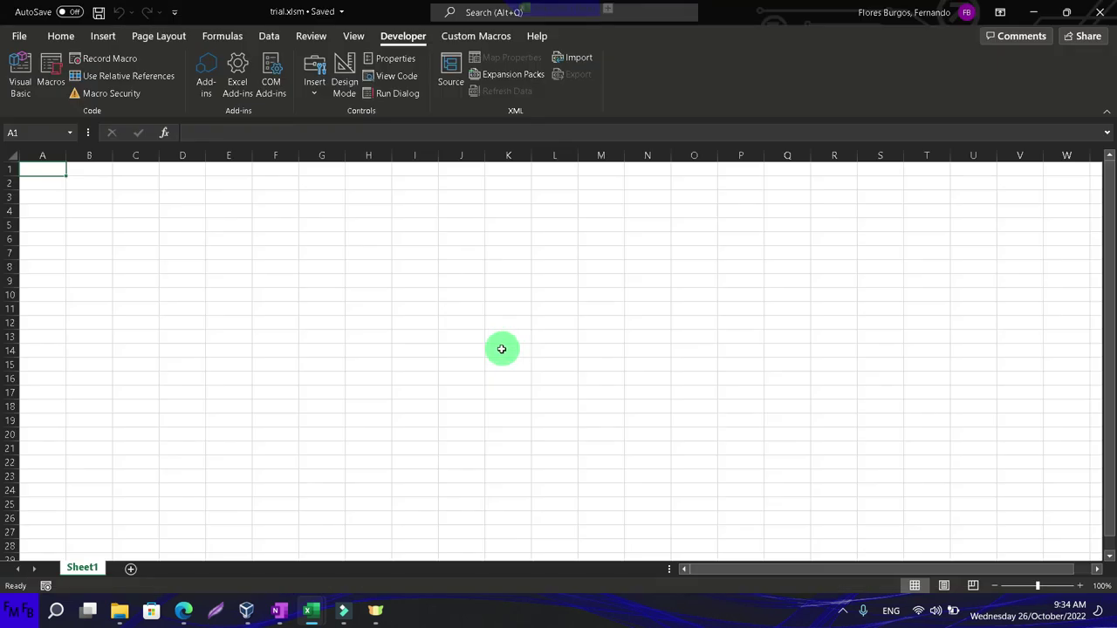
{"action": "key", "text": "alt+F11"}
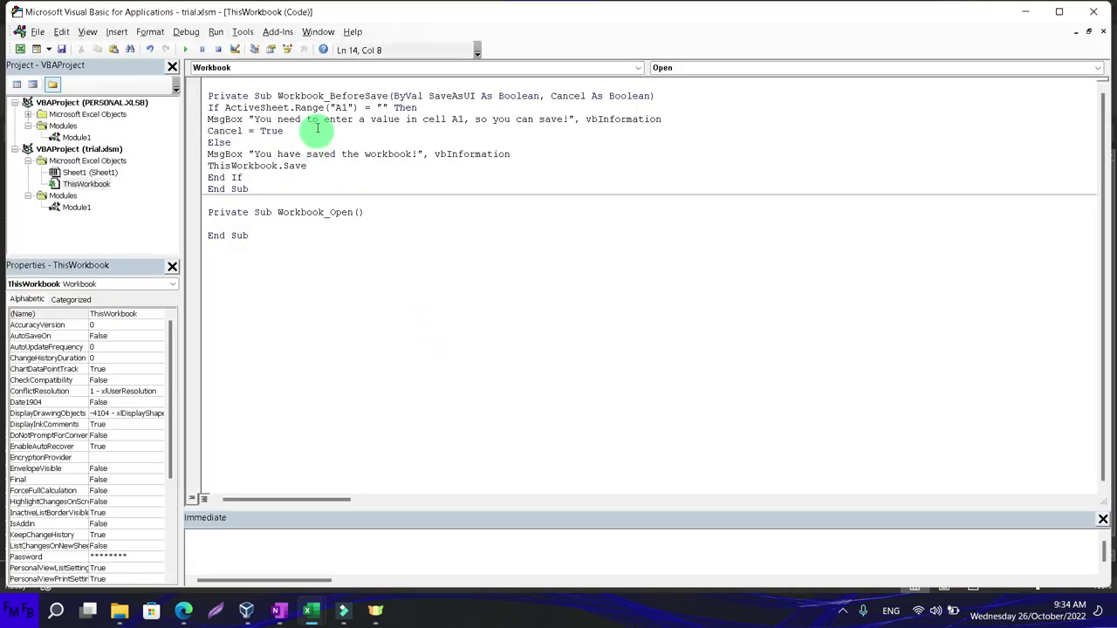
Change the If condition from ActiveSheet.Range("A1") to Sheet1.Range("A1").
{"action": "left_click", "coordinate": [323, 107]}
{"action": "left_click", "coordinate": [290, 107]}
{"action": "double_click", "coordinate": [291, 107]}
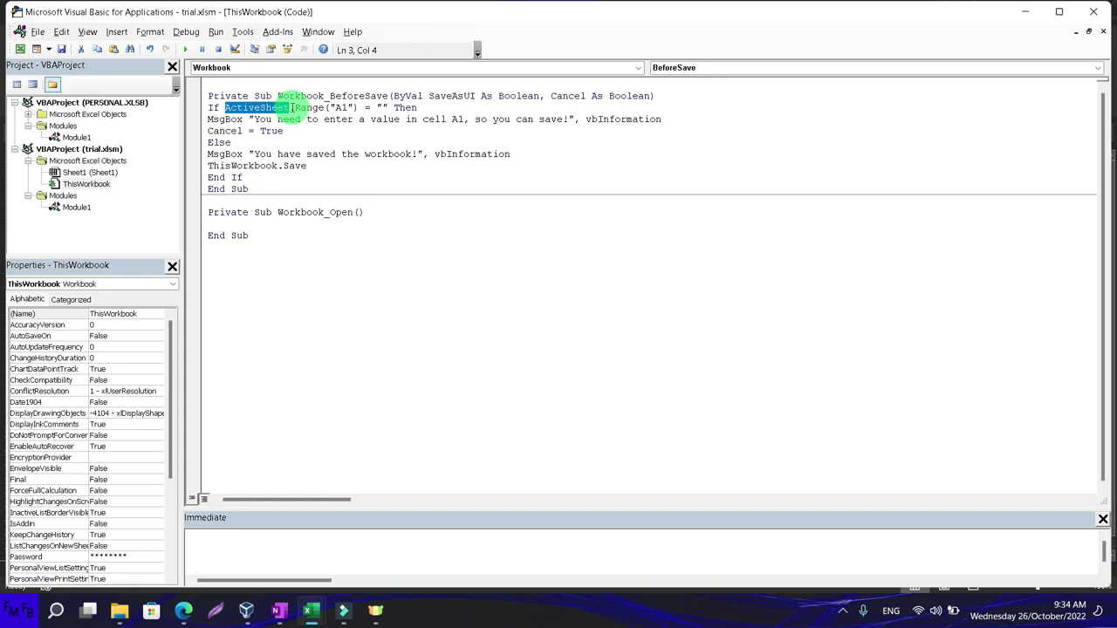
{"action": "type", "text": "Sheet1."}
{"action": "key", "text": "BackSpace"}
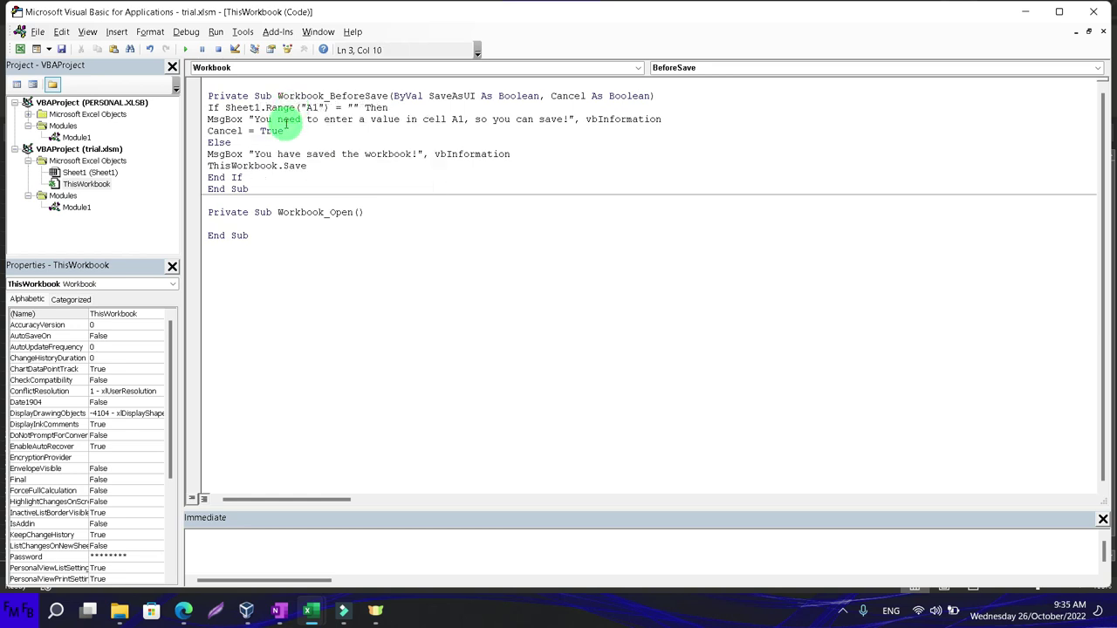
{"action": "key", "text": "alt+F11"}
Save again with the Sheet1 condition, dismiss the saved-workbook message, and reopen the macro code.
{"action": "left_click", "coordinate": [98, 13]}
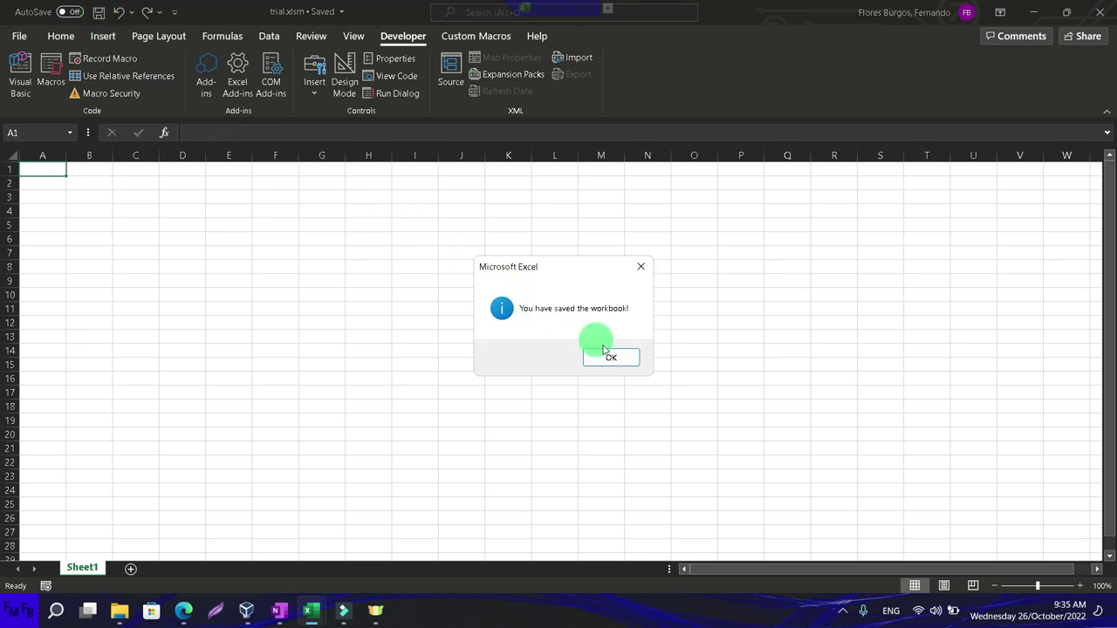
{"action": "left_click", "coordinate": [611, 354]}
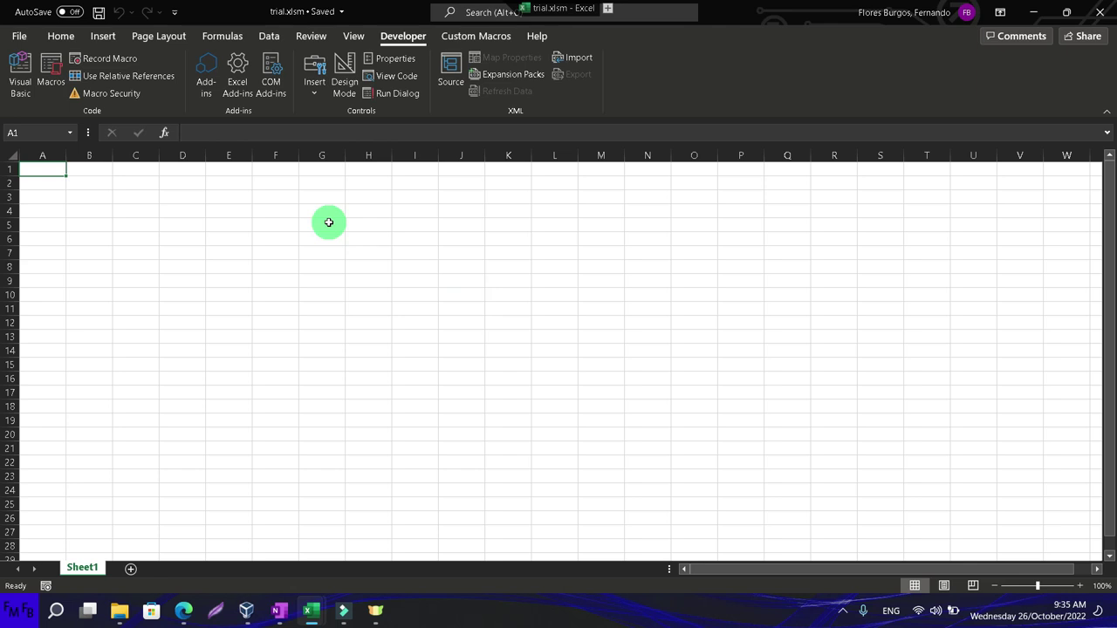
{"action": "key", "text": "alt+F11"}
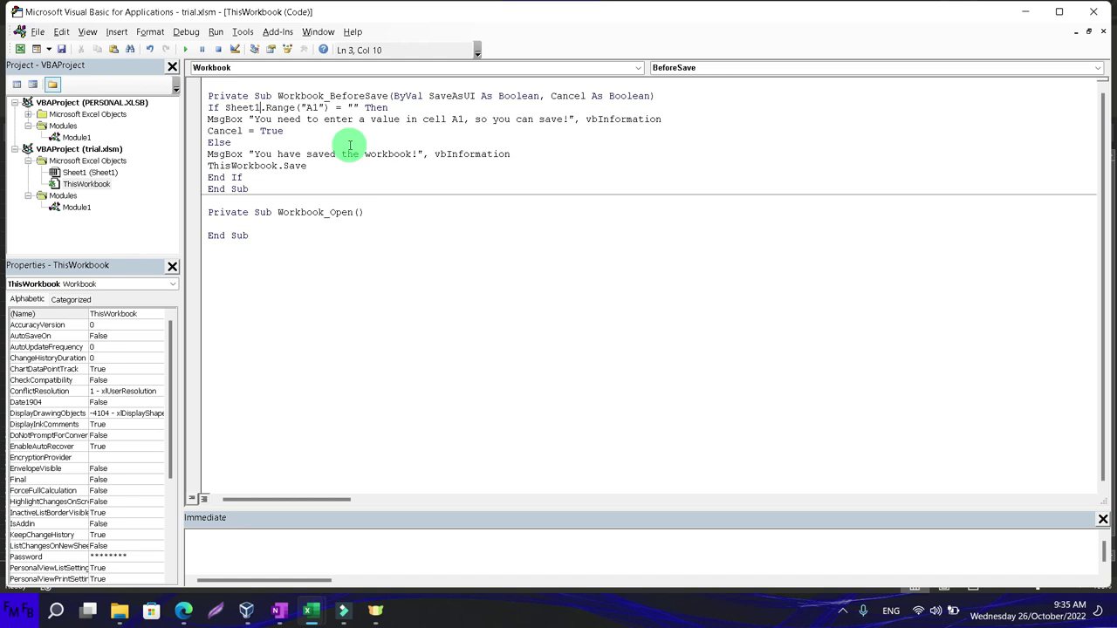
Remove the Sheet1. prefix, then test-save with A1 empty and dismiss the enter-a-value warning.
{"action": "key", "text": "shift+Left"}
{"action": "key", "text": "ctrl+shift+Left"}
{"action": "key", "text": "Delete"}
{"action": "key", "text": "alt+F11"}
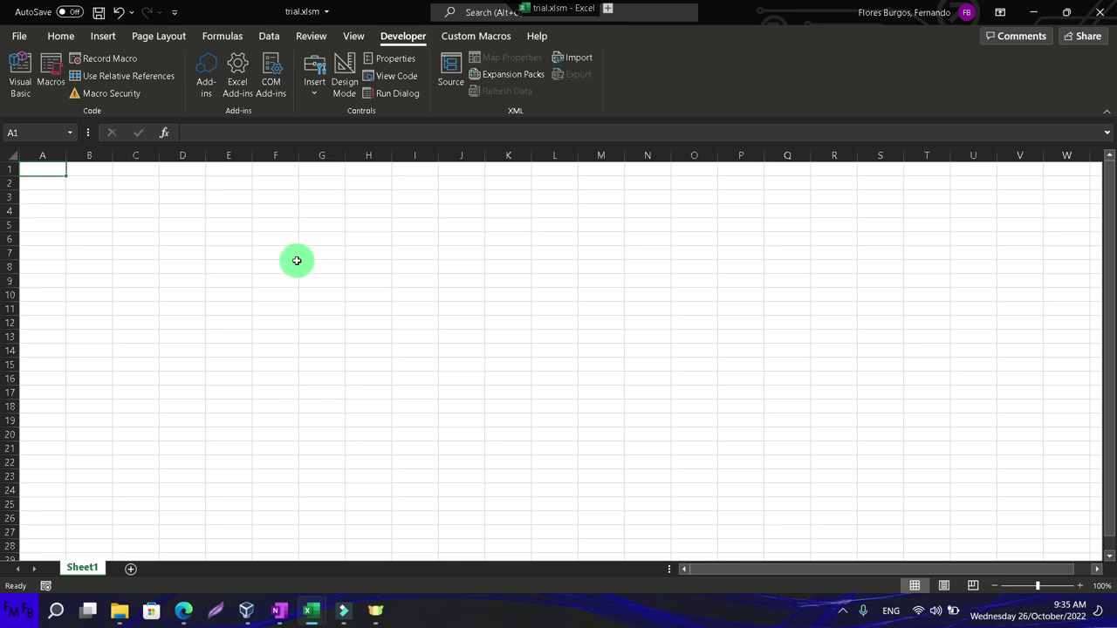
{"action": "left_click", "coordinate": [98, 12]}
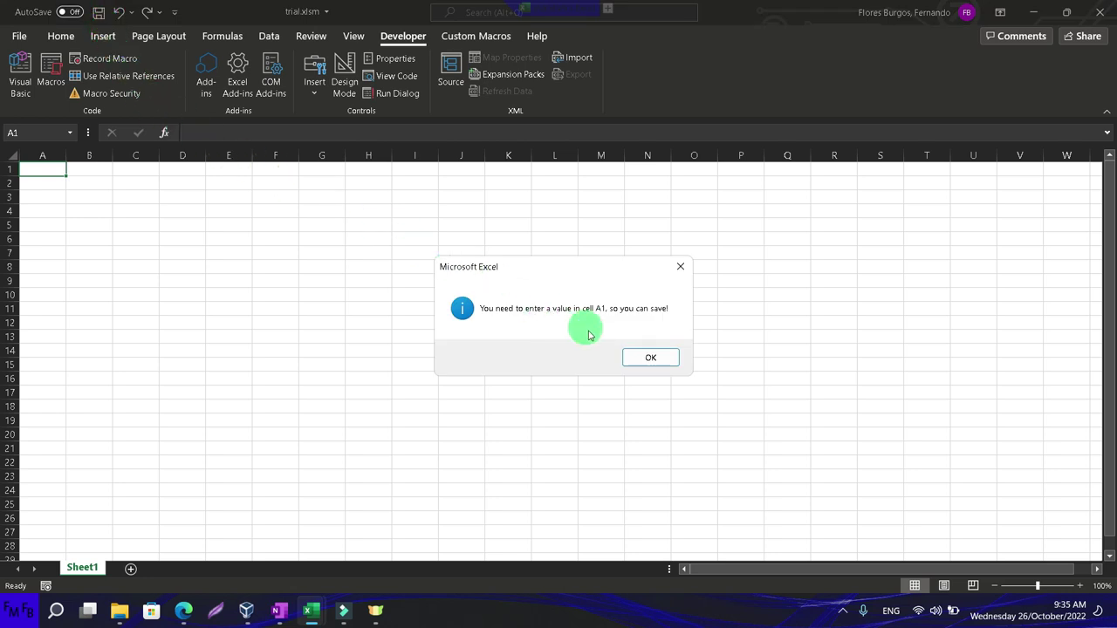
{"action": "left_click", "coordinate": [628, 357]}
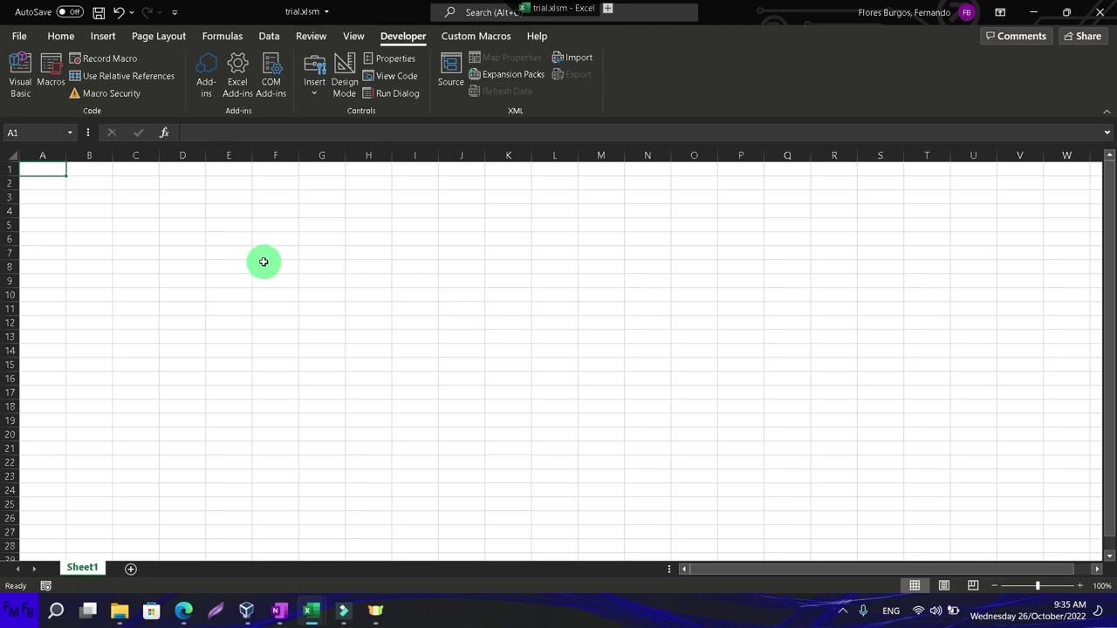
Enter 'a' in cell A1 and save the workbook successfully.
{"action": "type", "text": "a"}
{"action": "key", "text": "Return"}
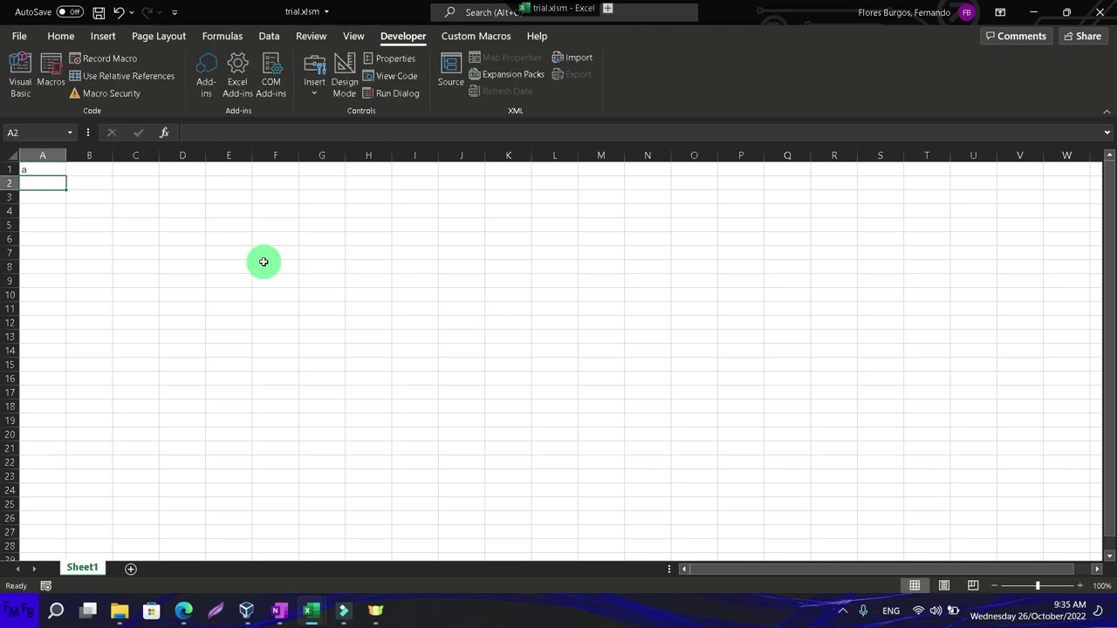
{"action": "left_click", "coordinate": [98, 13]}
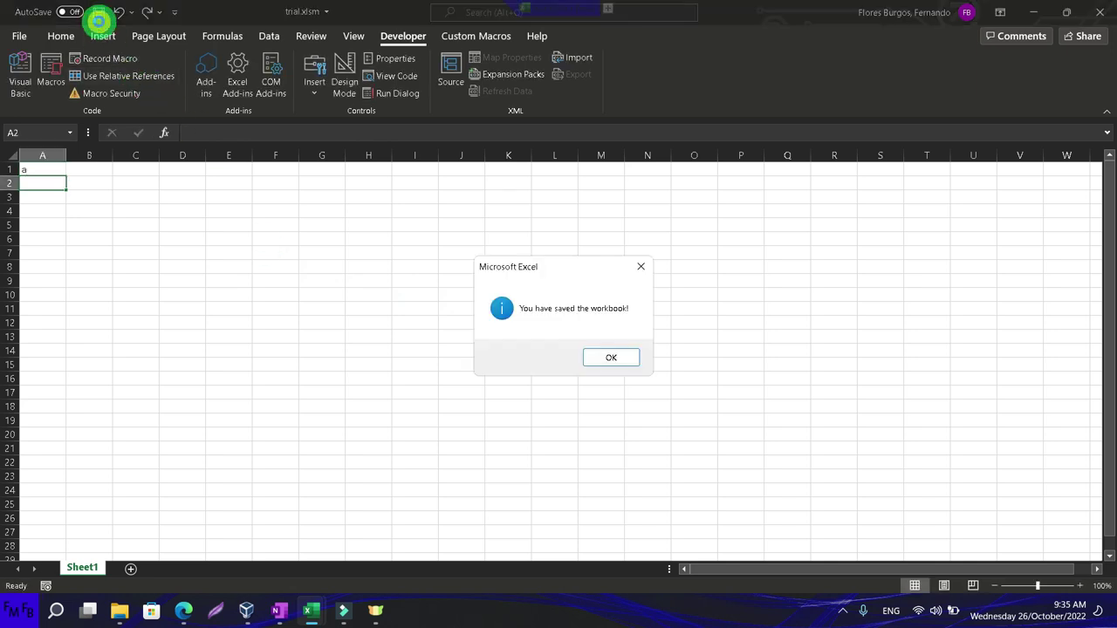
{"action": "left_click", "coordinate": [614, 359]}
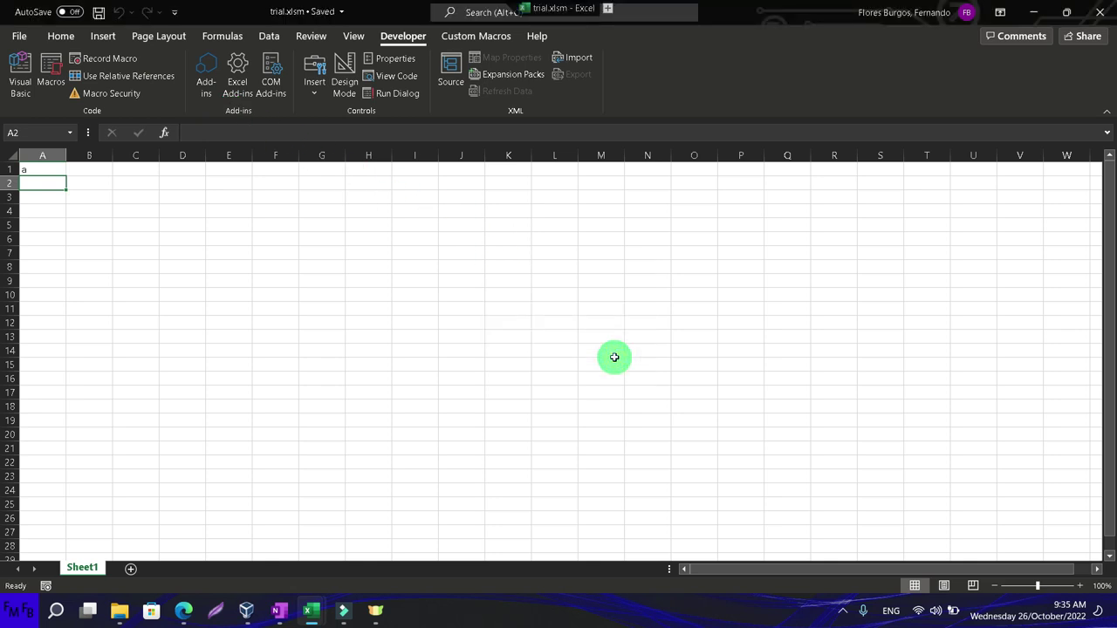